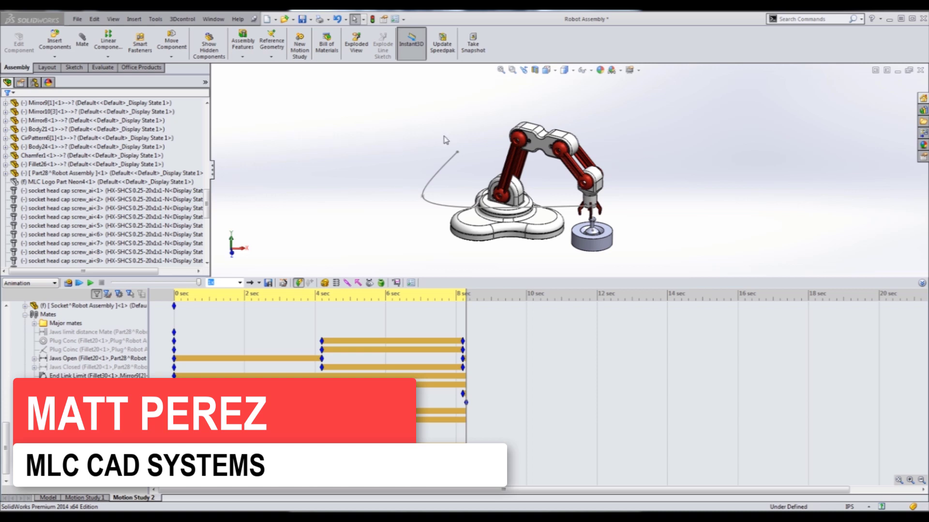
Rewind Motion Study 2 to 0 seconds and open 3DSketch3 in the model for editing.
{"action": "left_click", "coordinate": [179, 295]}
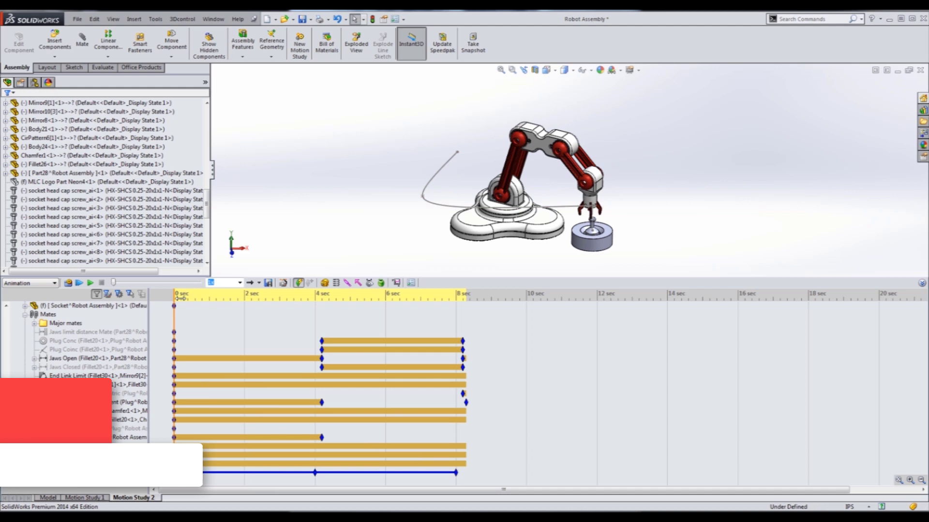
{"action": "left_click_drag", "start_coordinate": [188, 295], "coordinate": [152, 254]}
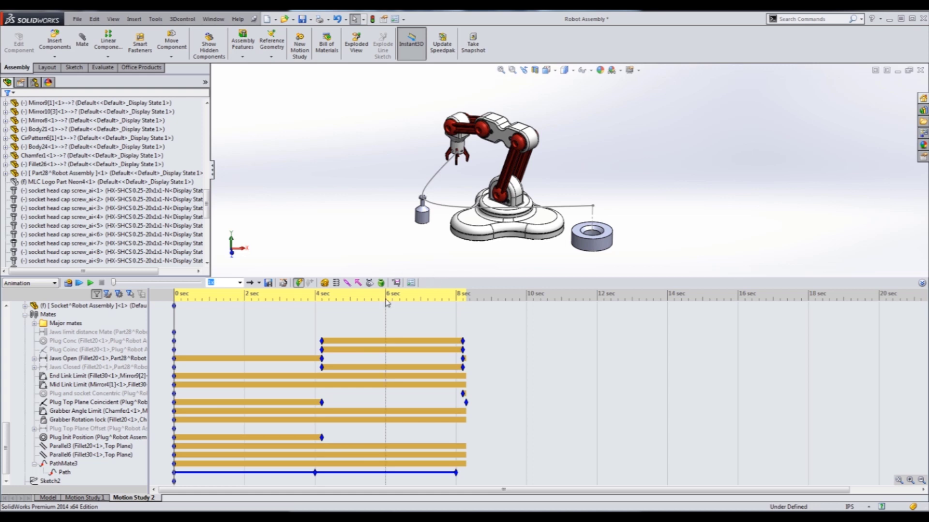
{"action": "left_click", "coordinate": [50, 498]}
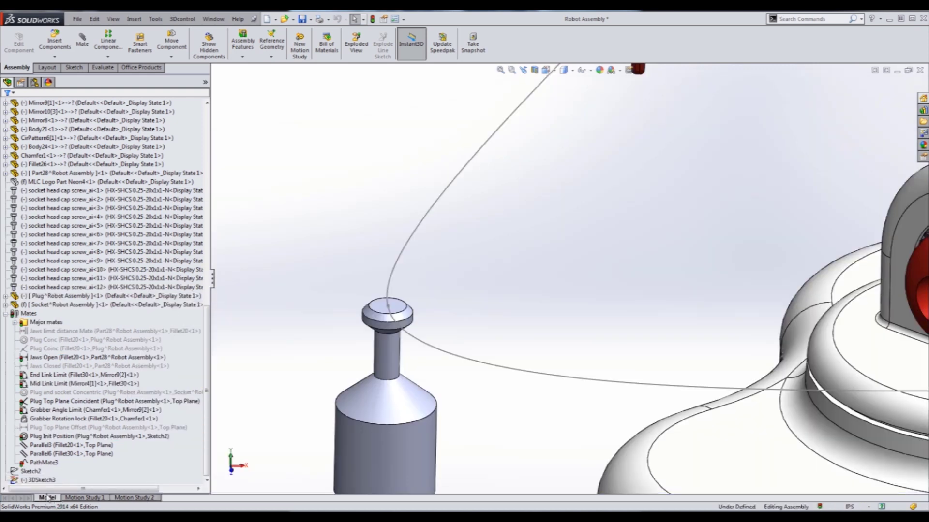
{"action": "right_click", "coordinate": [37, 480]}
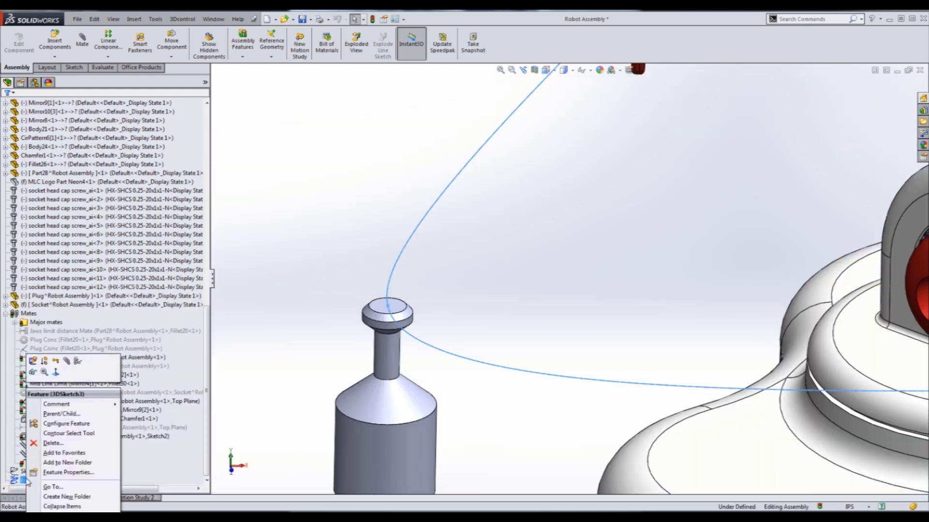
{"action": "left_click", "coordinate": [33, 361]}
{"action": "scroll", "coordinate": [617, 265], "scroll_direction": "up", "scroll_amount": 8}
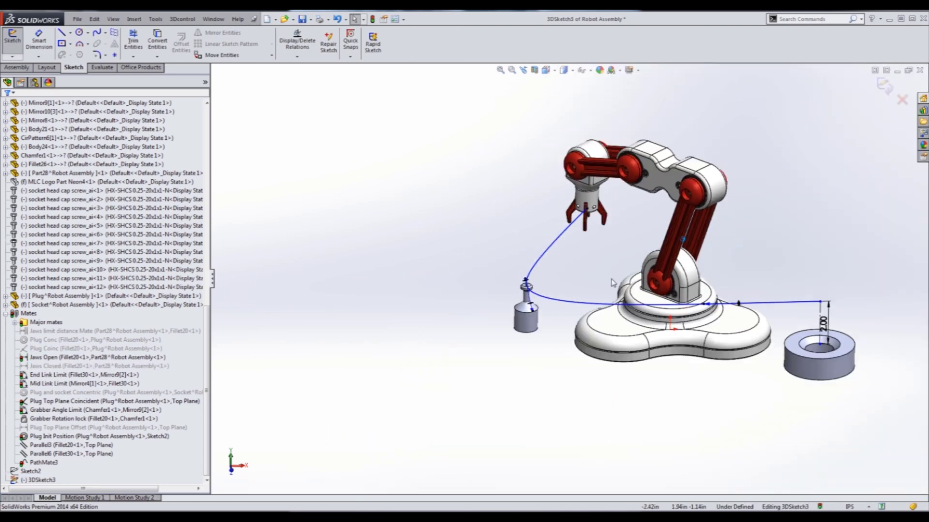
{"action": "key", "text": "ctrl+1"}
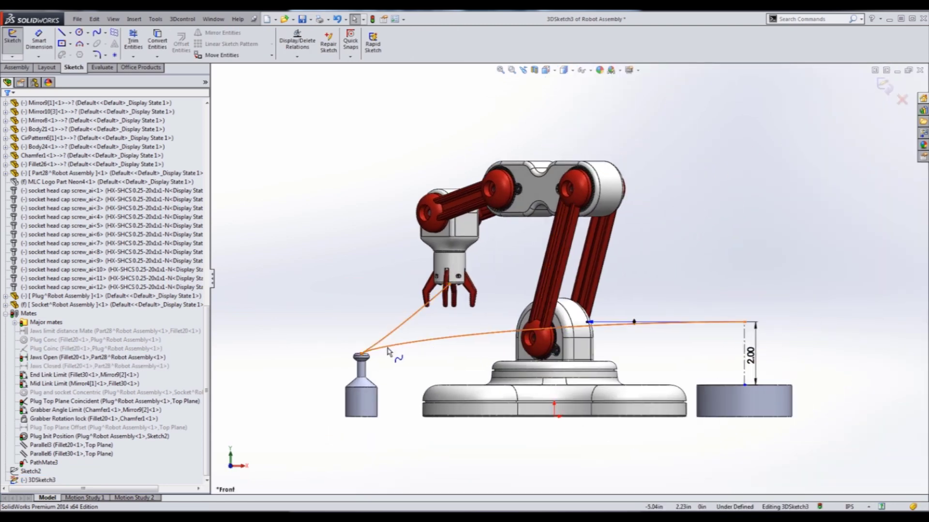
{"action": "right_click", "coordinate": [424, 343]}
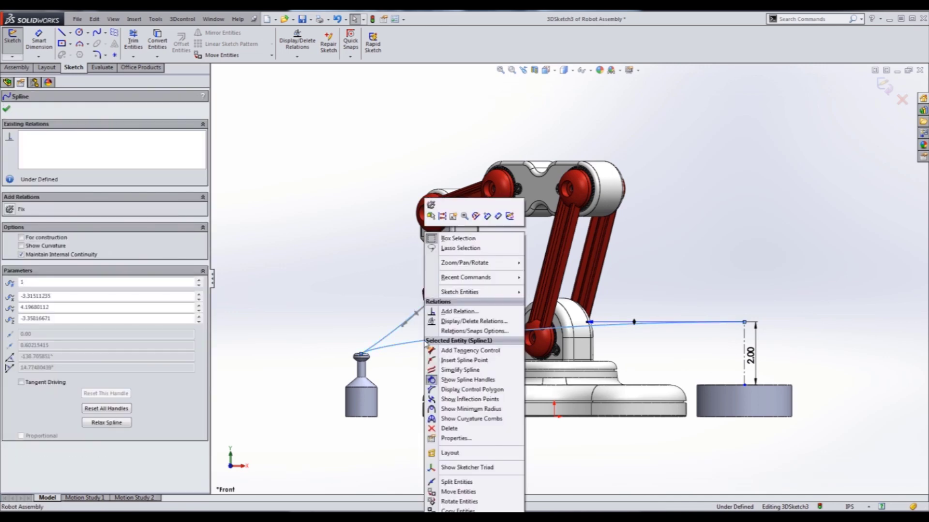
{"action": "left_click", "coordinate": [464, 360]}
{"action": "key", "text": "Escape"}
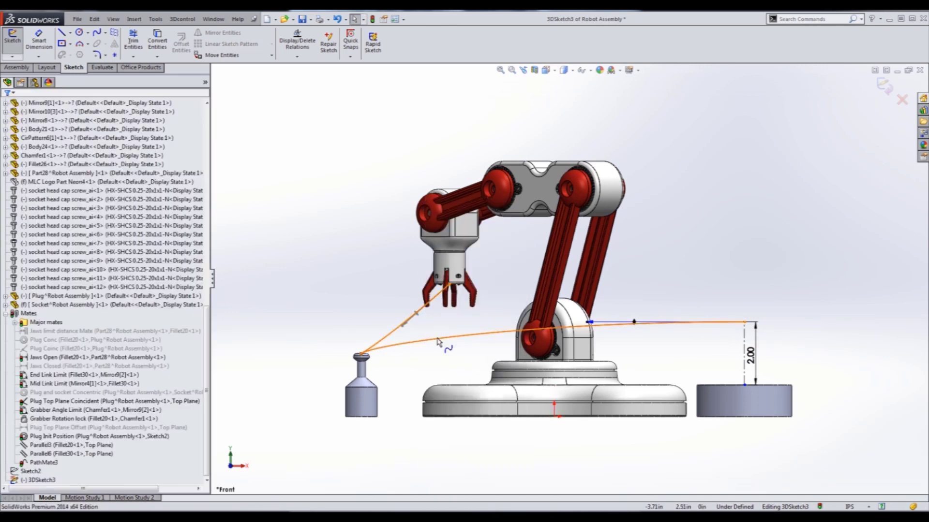
Insert a spline point on the path curve, seen from above, between the plug and the socket, nearer the plug.
{"action": "key", "text": "ctrl+5"}
{"action": "left_click", "coordinate": [408, 327]}
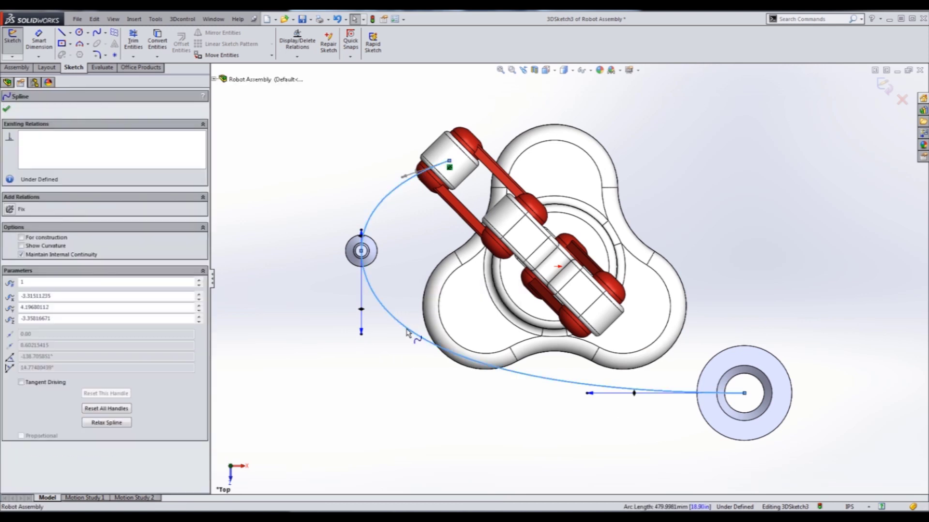
{"action": "right_click", "coordinate": [408, 327]}
{"action": "left_click", "coordinate": [453, 361]}
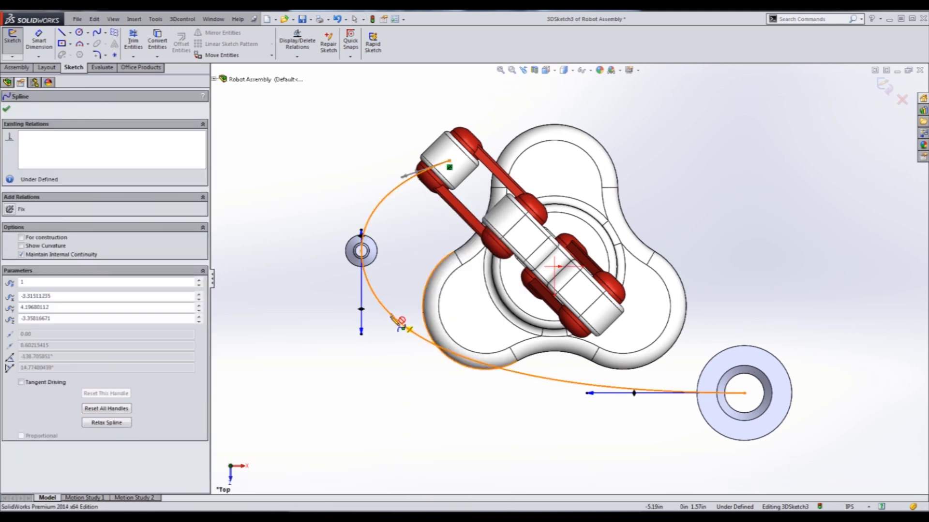
{"action": "left_click", "coordinate": [400, 324]}
{"action": "key", "text": "Escape"}
Raise the inserted spline point in the front view to a height of about 2.9 in and exit the sketch.
{"action": "key", "text": "ctrl+1"}
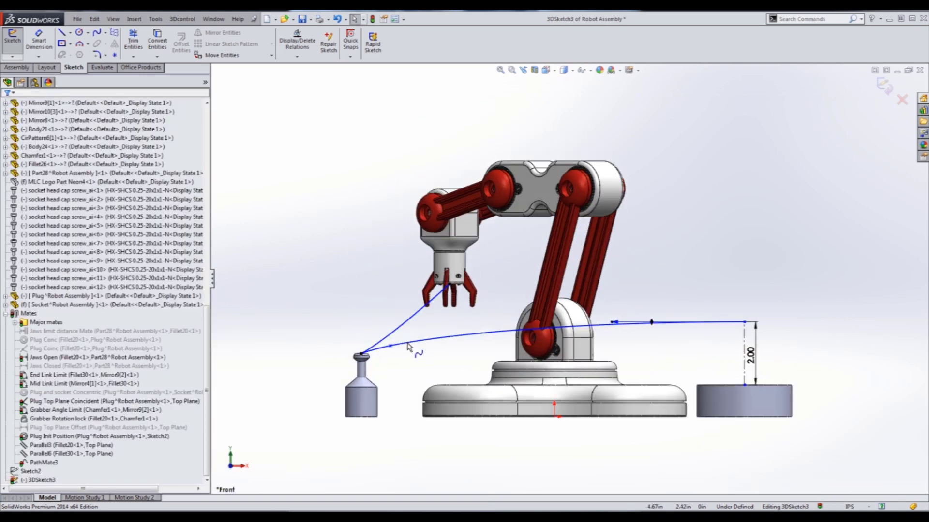
{"action": "left_click_drag", "start_coordinate": [396, 344], "coordinate": [424, 320]}
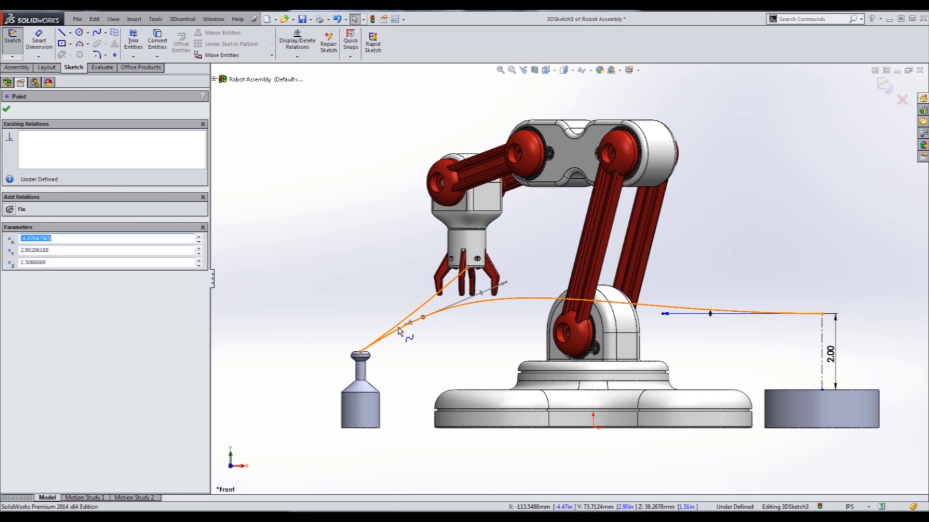
{"action": "middle_click_drag", "start_coordinate": [829, 313], "coordinate": [756, 285]}
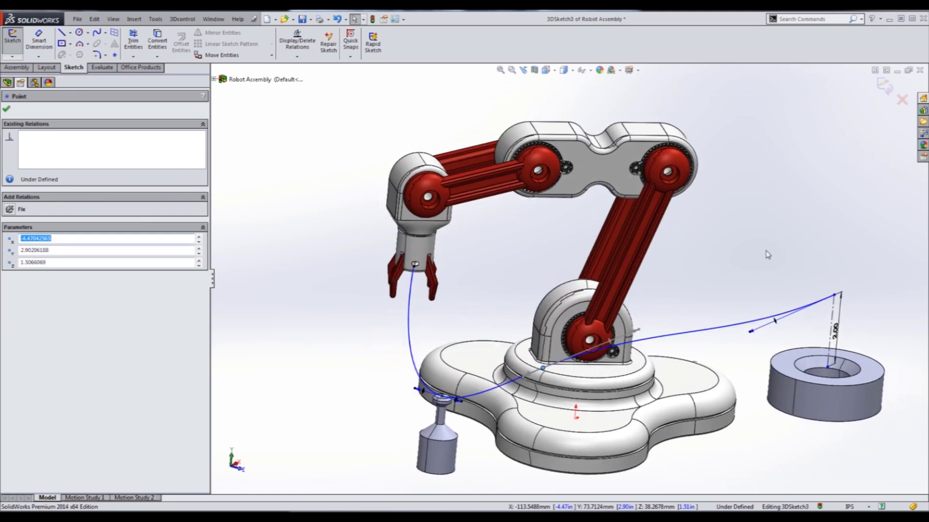
{"action": "left_click", "coordinate": [883, 87]}
{"action": "scroll", "coordinate": [701, 269], "scroll_direction": "up", "scroll_amount": 4}
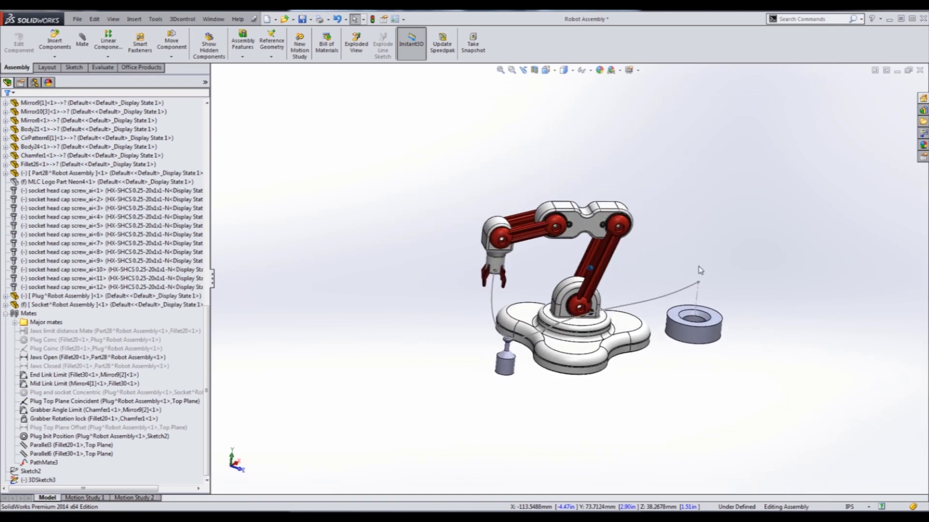
{"action": "middle_click_drag", "start_coordinate": [699, 270], "coordinate": [648, 276]}
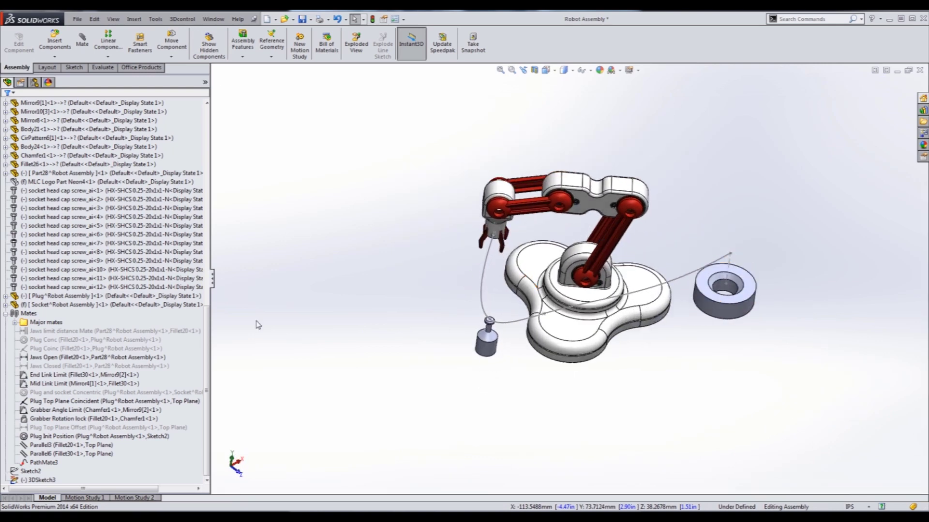
Recalculate Motion Study 2 with the reshaped path.
{"action": "left_click", "coordinate": [153, 501]}
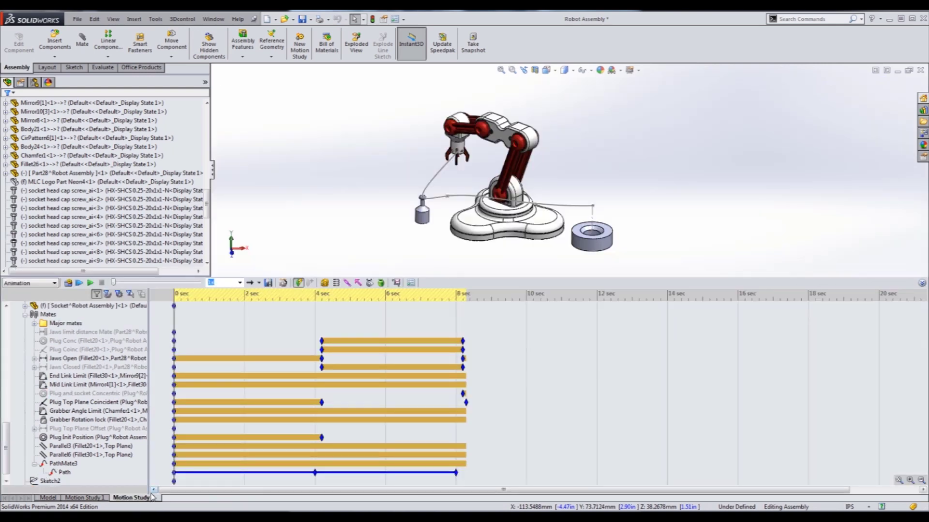
{"action": "left_click", "coordinate": [68, 283]}
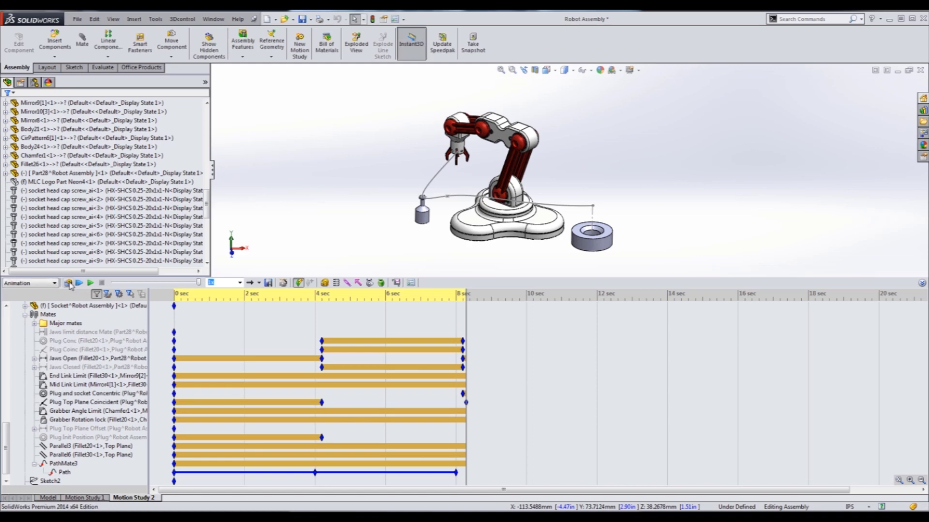
{"action": "left_click", "coordinate": [68, 283]}
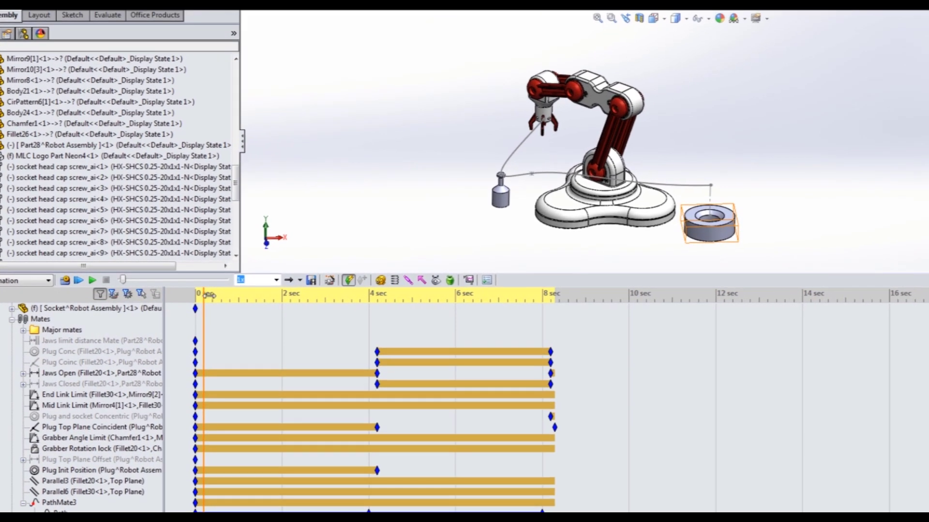
Scrub through the animation up to its end and examine how the gripper carries the plug and releases it at the socket.
{"action": "left_click_drag", "start_coordinate": [209, 295], "coordinate": [421, 290]}
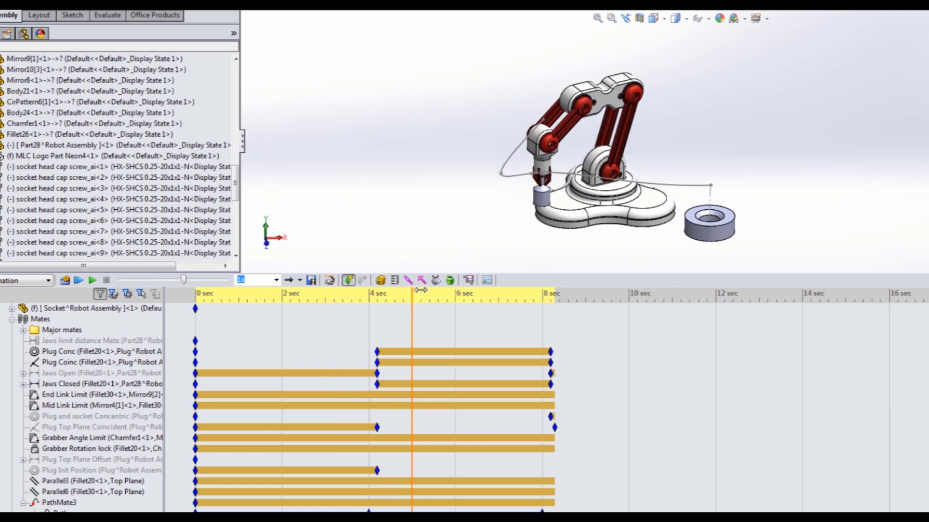
{"action": "middle_click_drag", "start_coordinate": [542, 255], "coordinate": [560, 218]}
{"action": "scroll", "coordinate": [560, 218], "scroll_direction": "down", "scroll_amount": 6}
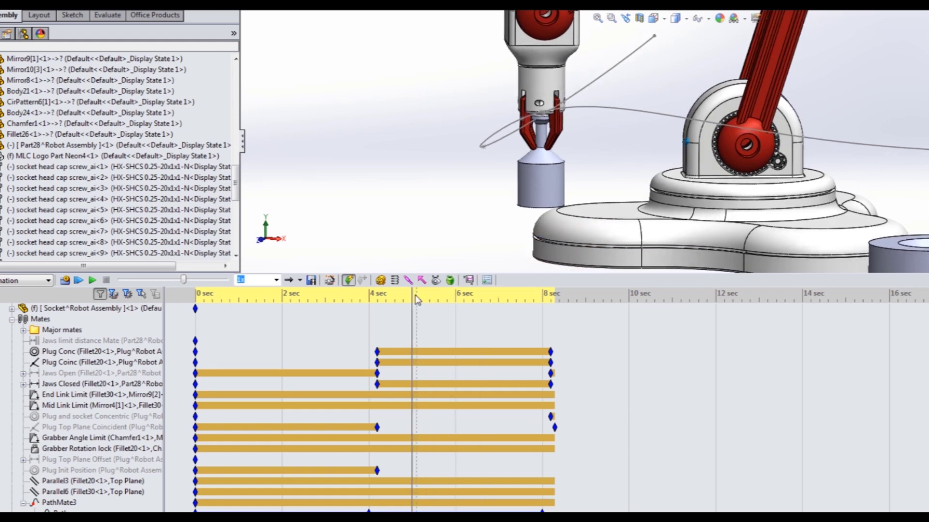
{"action": "left_click_drag", "start_coordinate": [414, 295], "coordinate": [551, 290]}
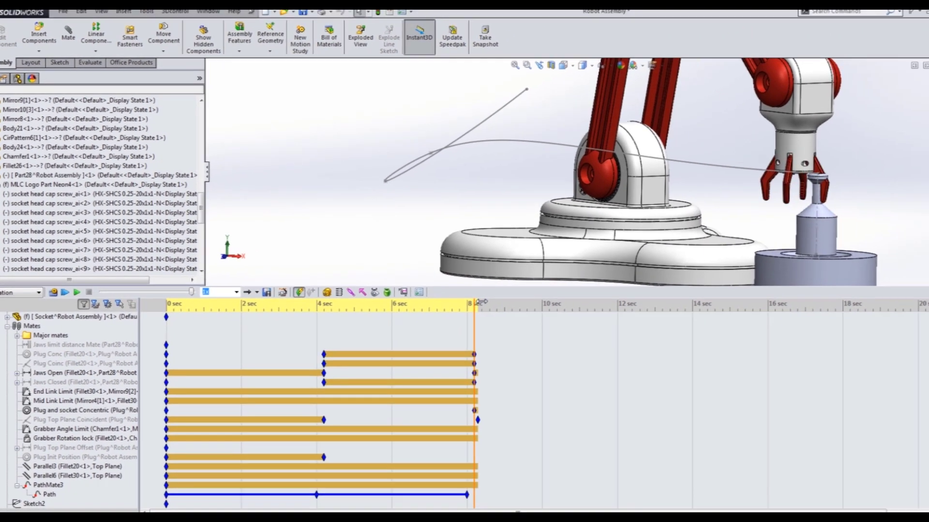
{"action": "left_click_drag", "start_coordinate": [479, 302], "coordinate": [486, 301]}
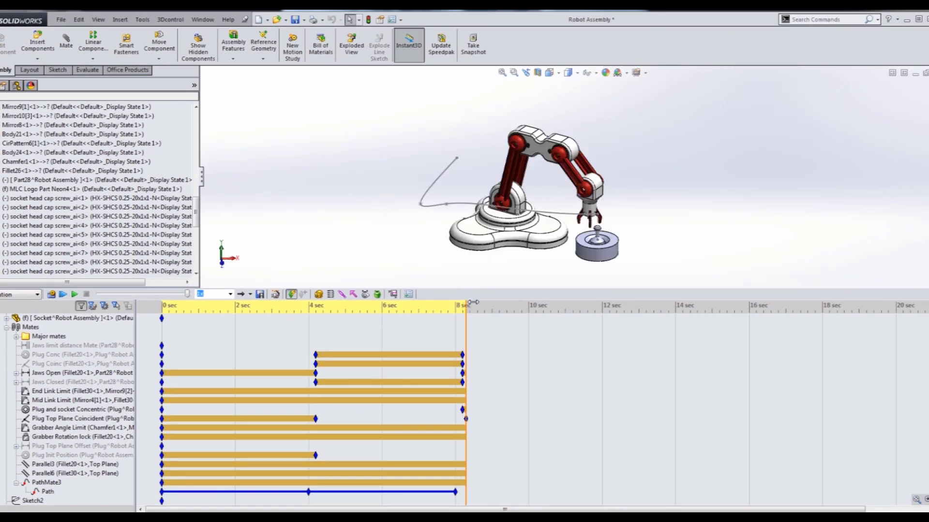
{"action": "scroll", "coordinate": [600, 223], "scroll_direction": "down", "scroll_amount": 2}
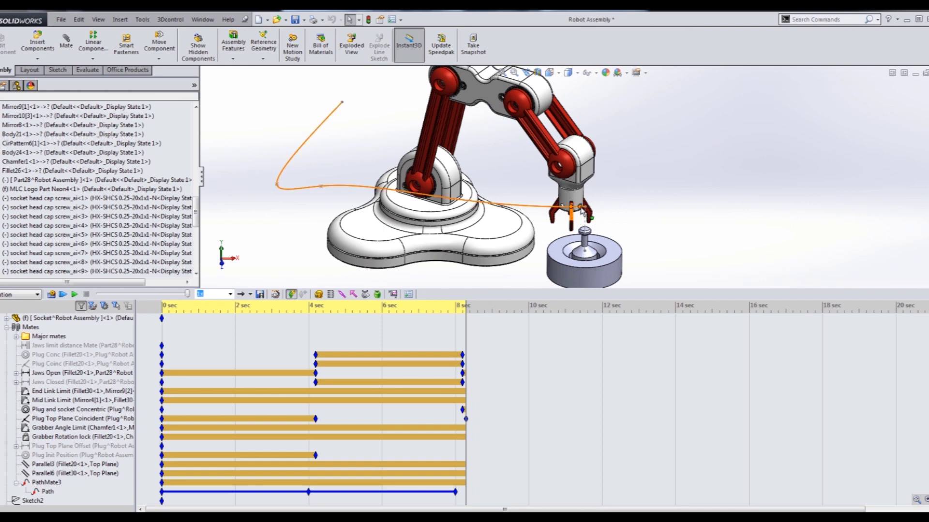
{"action": "scroll", "coordinate": [584, 208], "scroll_direction": "down", "scroll_amount": 2}
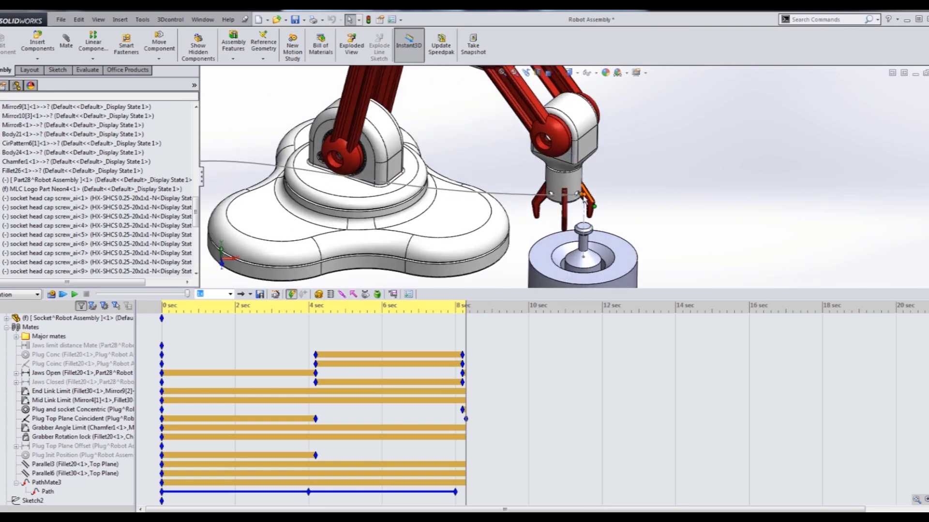
{"action": "scroll", "coordinate": [619, 216], "scroll_direction": "up", "scroll_amount": 3}
Reopen 3DSketch3 from the model for editing.
{"action": "left_click", "coordinate": [32, 500]}
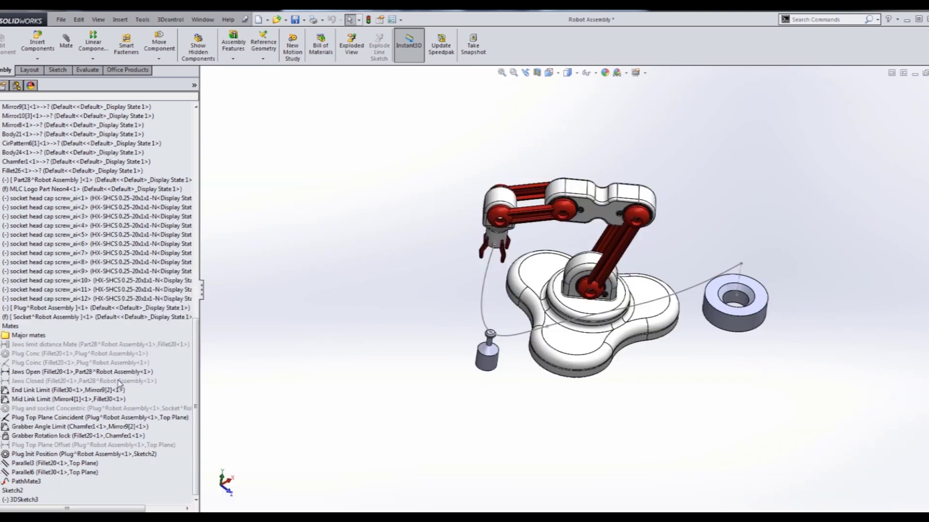
{"action": "left_click", "coordinate": [165, 298]}
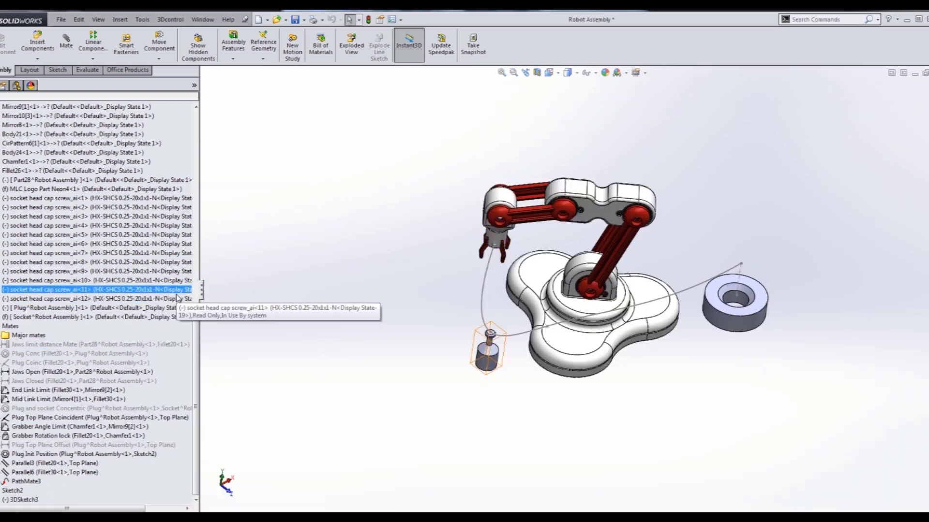
{"action": "left_click", "coordinate": [27, 500]}
{"action": "left_click", "coordinate": [30, 472]}
{"action": "left_click", "coordinate": [310, 352]}
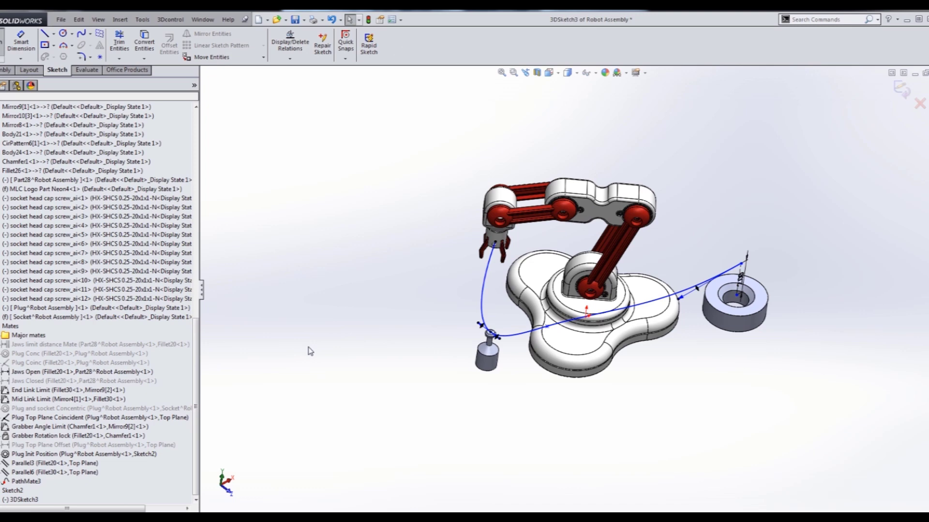
Add a length dimension to the path spline with Smart Dimension and set it to 18.5 in.
{"action": "key", "text": "s"}
{"action": "left_click", "coordinate": [338, 356]}
{"action": "left_click", "coordinate": [481, 292]}
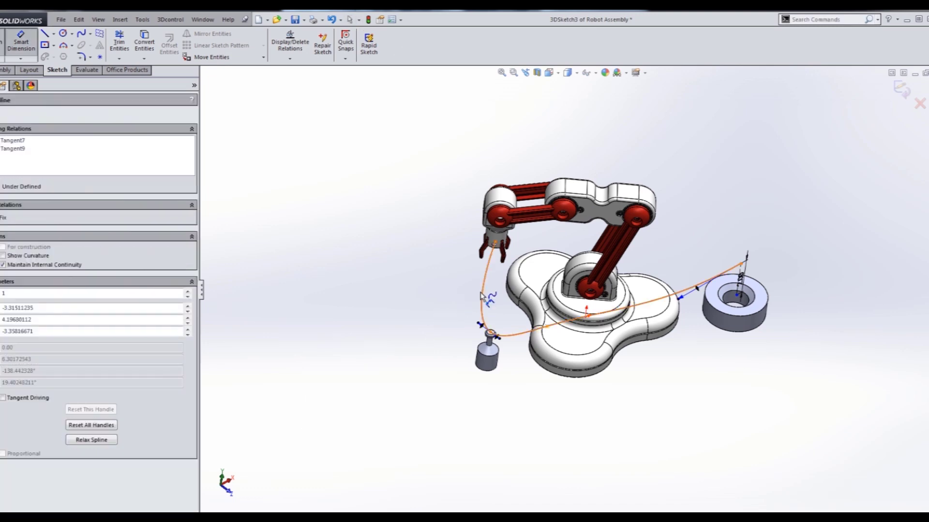
{"action": "left_click", "coordinate": [440, 300]}
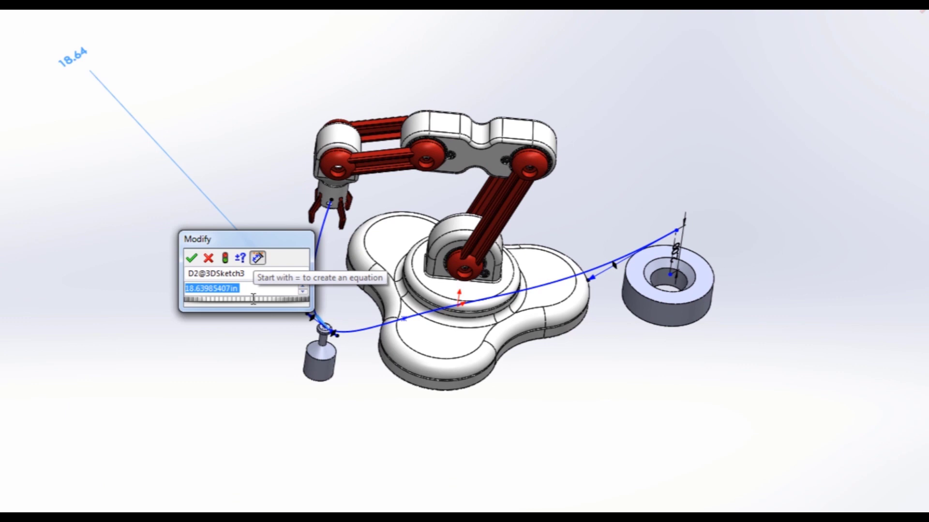
{"action": "type", "text": "18."}
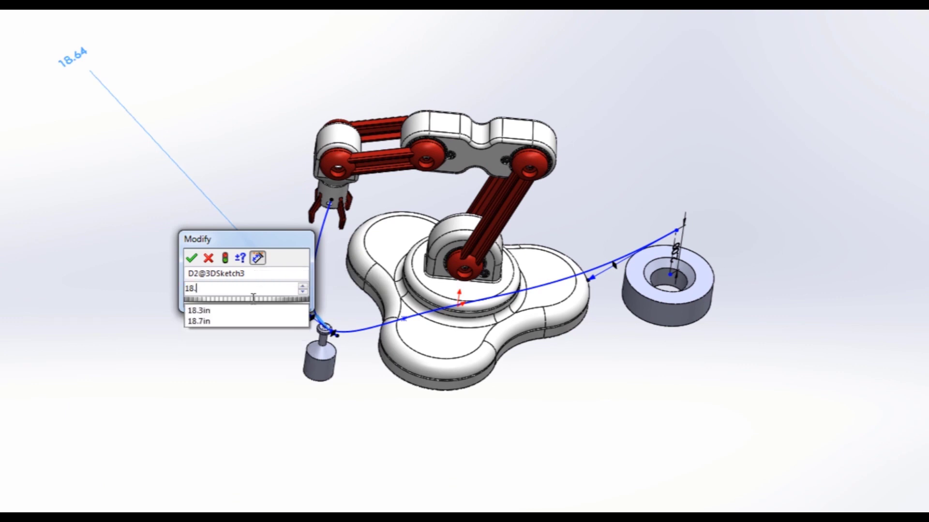
{"action": "type", "text": "5"}
{"action": "key", "text": "Return"}
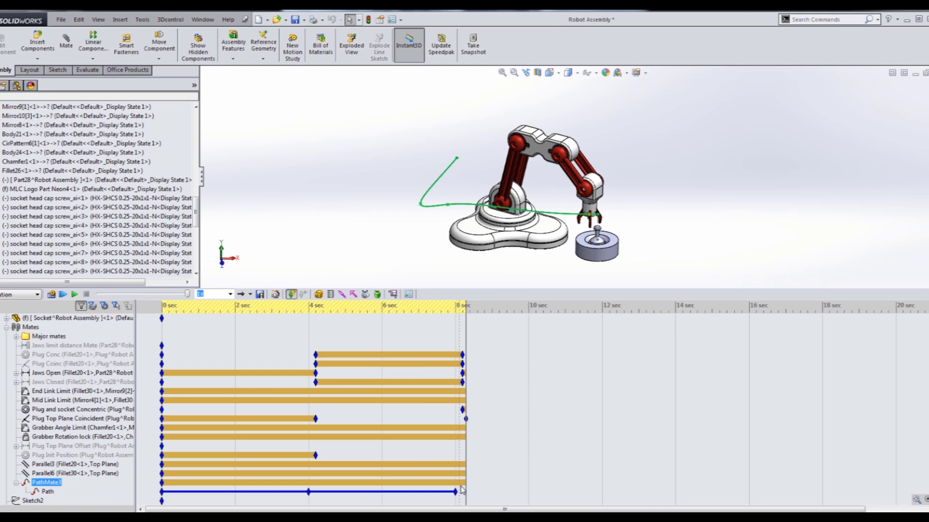
Set the path dimension of PathMate3 at the 8-second key to 18.5 in.
{"action": "left_click_drag", "start_coordinate": [463, 311], "coordinate": [455, 311]}
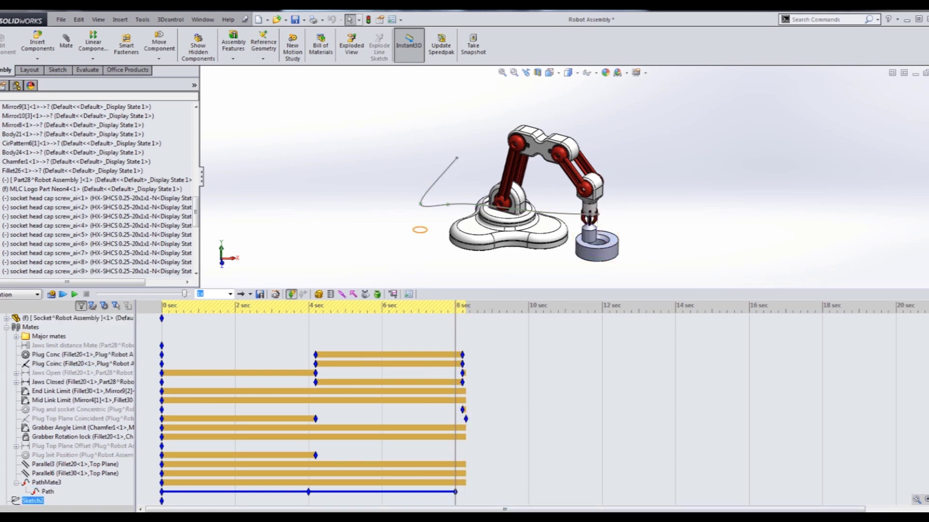
{"action": "right_click", "coordinate": [46, 492]}
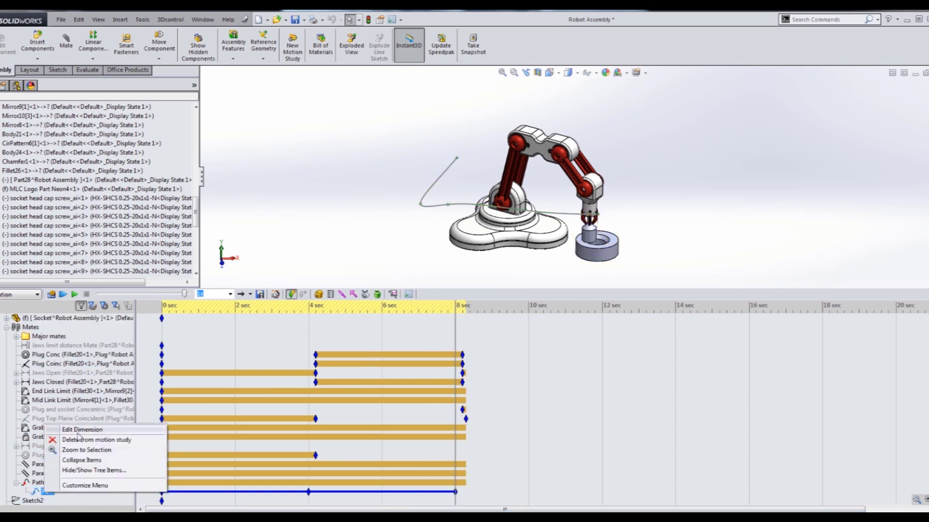
{"action": "left_click", "coordinate": [72, 432]}
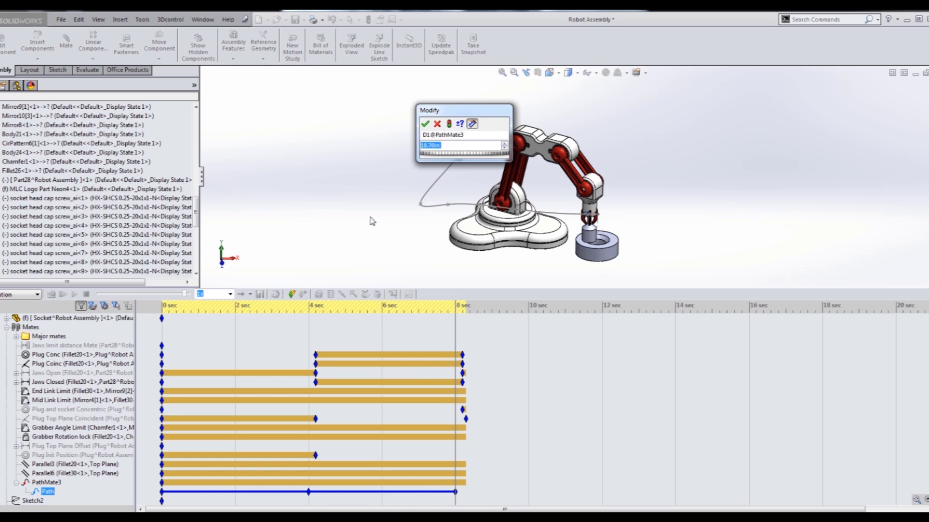
{"action": "type", "text": "18.5"}
{"action": "key", "text": "Return"}
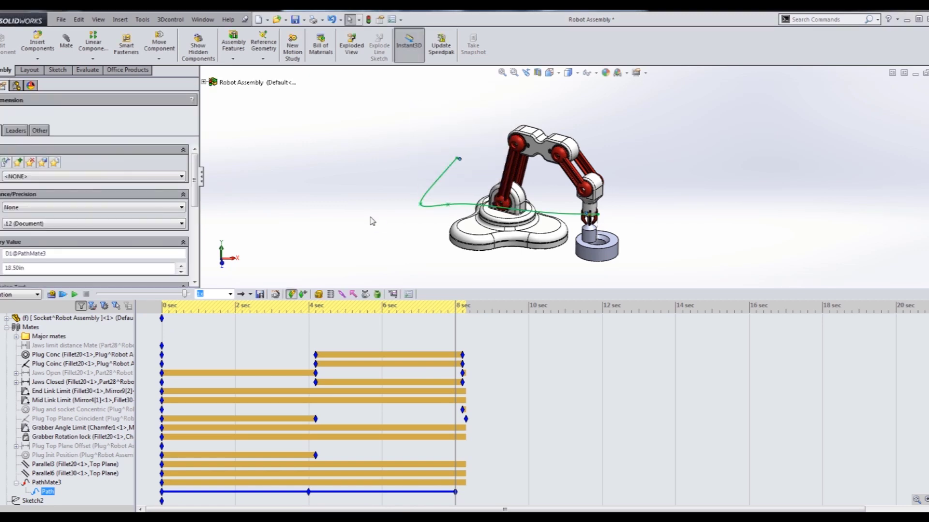
{"action": "scroll", "coordinate": [600, 215], "scroll_direction": "up", "scroll_amount": 6}
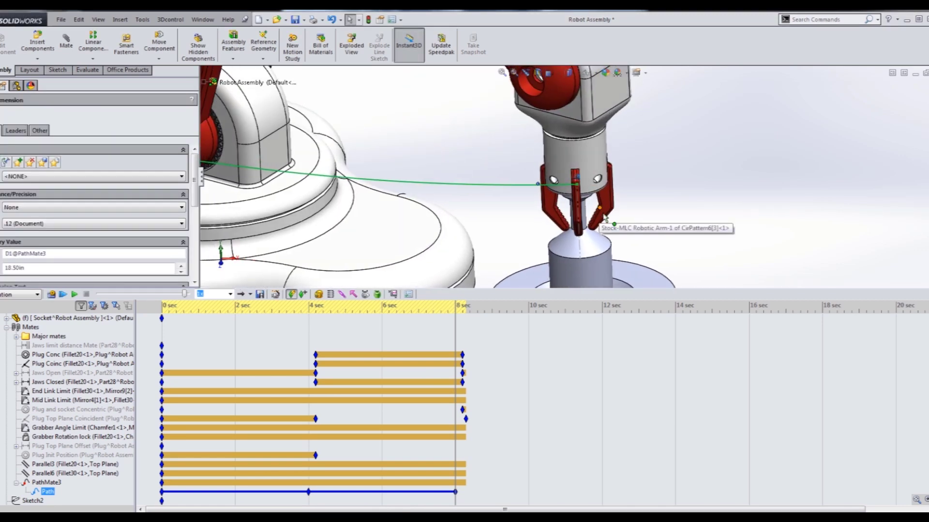
Scrub the animation just past 8 seconds, examine the mate bars in the timeline, and rewind to 0 seconds.
{"action": "scroll", "coordinate": [603, 217], "scroll_direction": "down", "scroll_amount": 6}
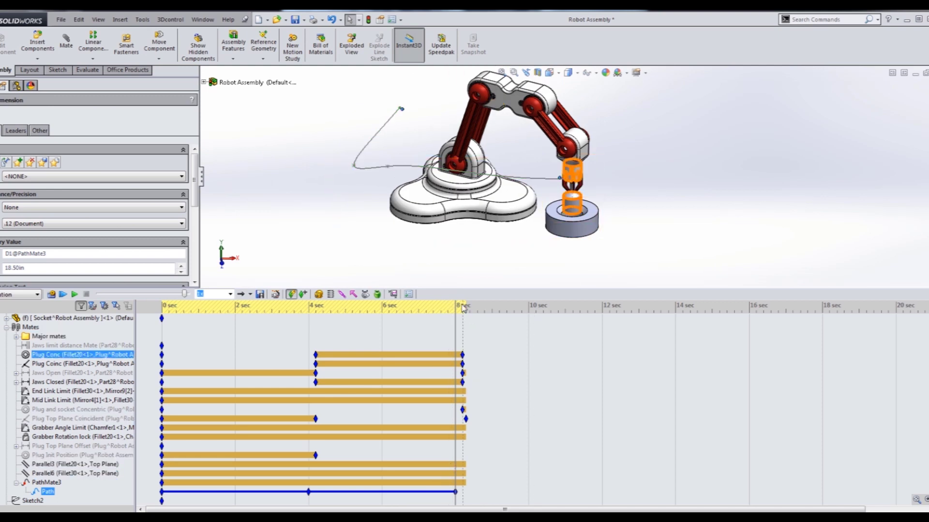
{"action": "mouse_move", "coordinate": [460, 309]}
{"action": "left_mouse_down"}
{"action": "mouse_move", "coordinate": [438, 310]}
{"action": "mouse_move", "coordinate": [469, 310]}
{"action": "left_mouse_up"}
{"action": "scroll", "coordinate": [428, 348], "scroll_direction": "up", "scroll_amount": 10}
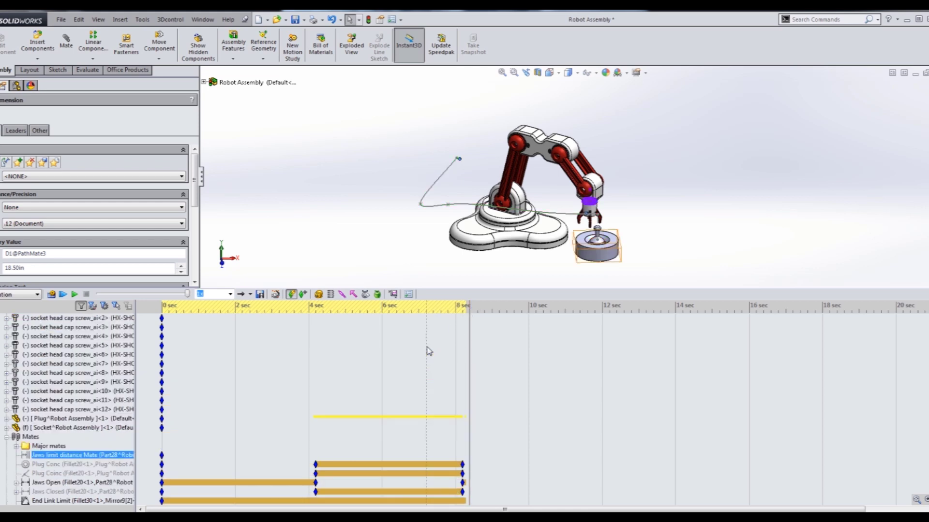
{"action": "scroll", "coordinate": [454, 354], "scroll_direction": "down", "scroll_amount": 7}
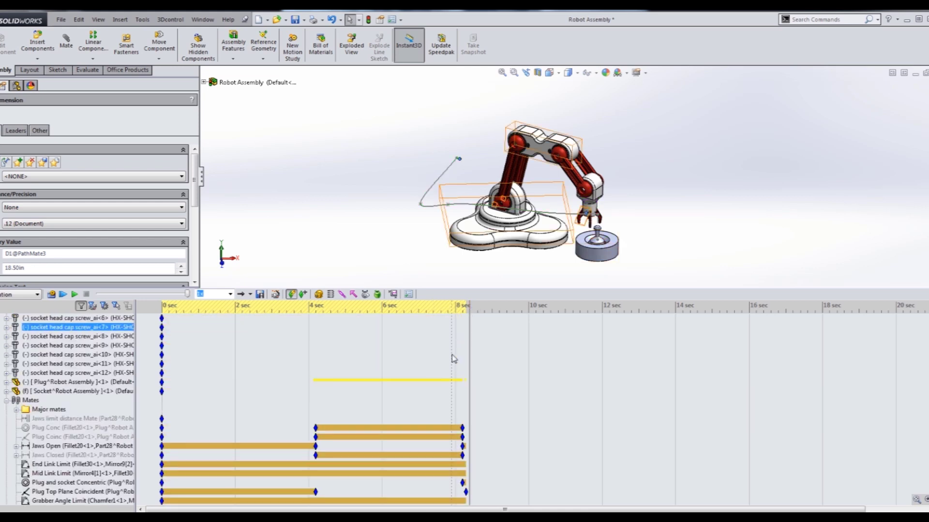
{"action": "scroll", "coordinate": [452, 355], "scroll_direction": "down", "scroll_amount": 3}
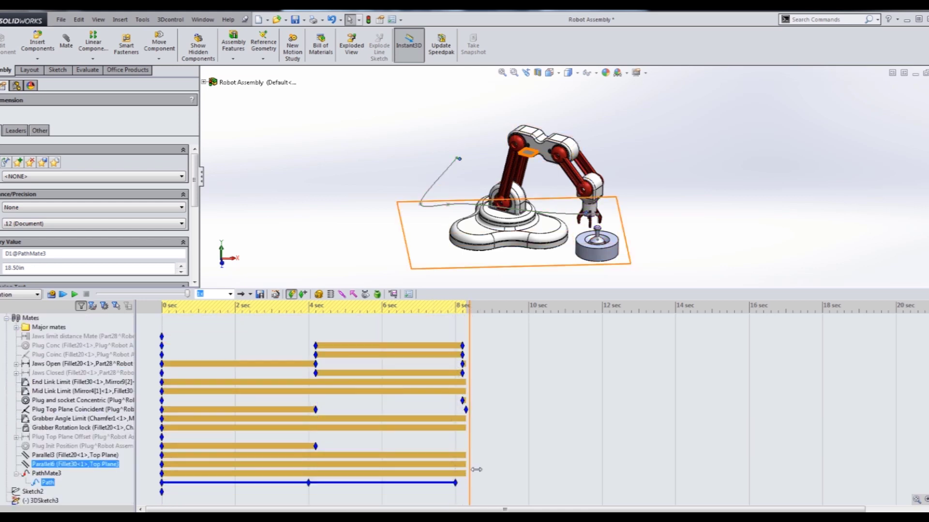
{"action": "left_click", "coordinate": [484, 322]}
{"action": "left_click_drag", "start_coordinate": [476, 312], "coordinate": [155, 313]}
{"action": "mouse_move", "coordinate": [472, 231]}
{"action": "middle_mouse_down"}
{"action": "mouse_move", "coordinate": [554, 232]}
{"action": "mouse_move", "coordinate": [510, 269]}
{"action": "middle_mouse_up"}
Create a new motion study and extend its duration to 4 seconds.
{"action": "right_click", "coordinate": [101, 516]}
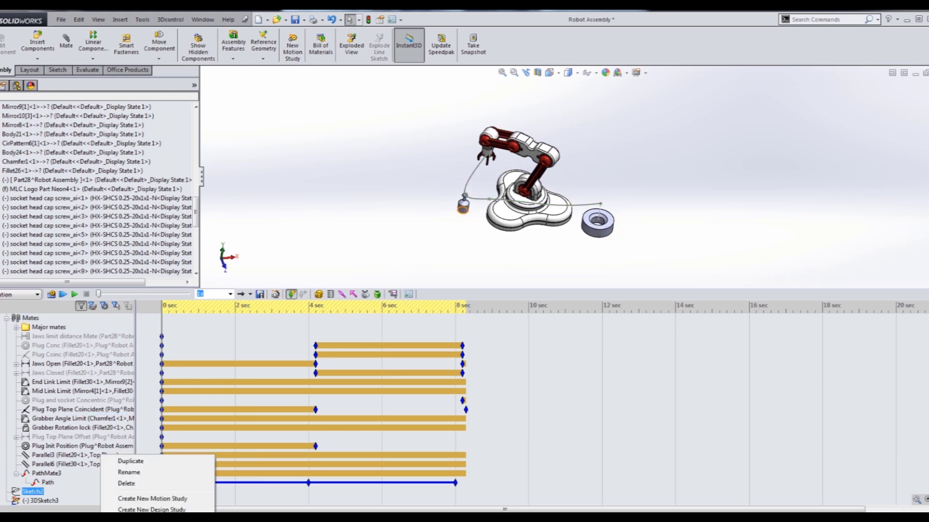
{"action": "left_click", "coordinate": [143, 498]}
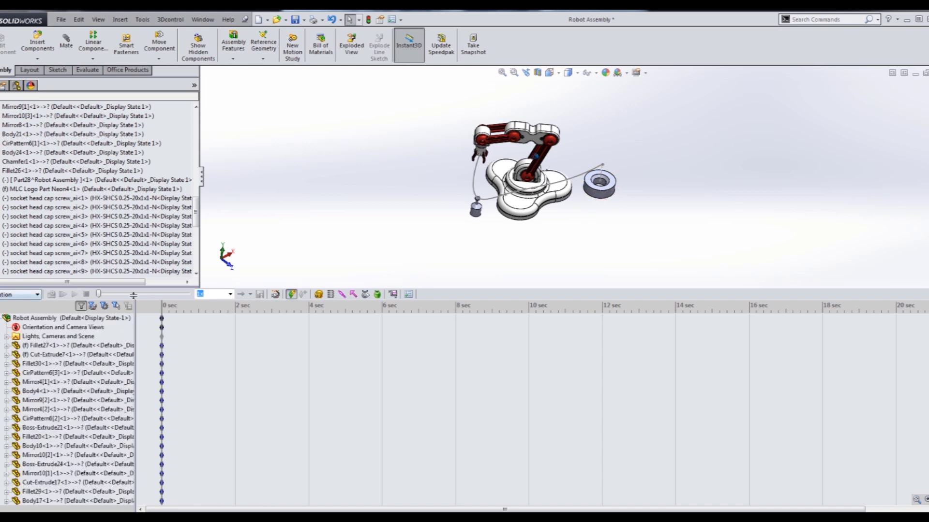
{"action": "left_click", "coordinate": [161, 318]}
{"action": "left_click_drag", "start_coordinate": [168, 307], "coordinate": [308, 307]}
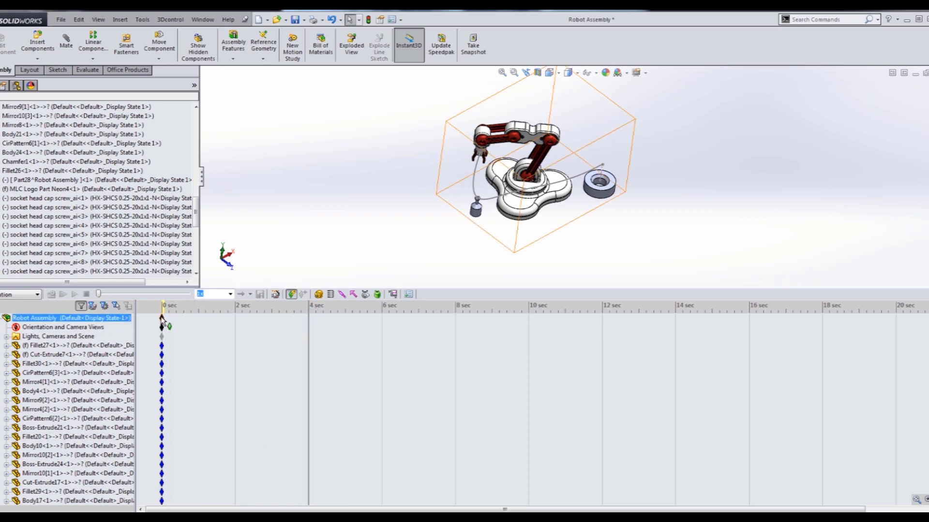
{"action": "left_click_drag", "start_coordinate": [162, 317], "coordinate": [308, 321]}
{"action": "scroll", "coordinate": [293, 357], "scroll_direction": "down", "scroll_amount": 10}
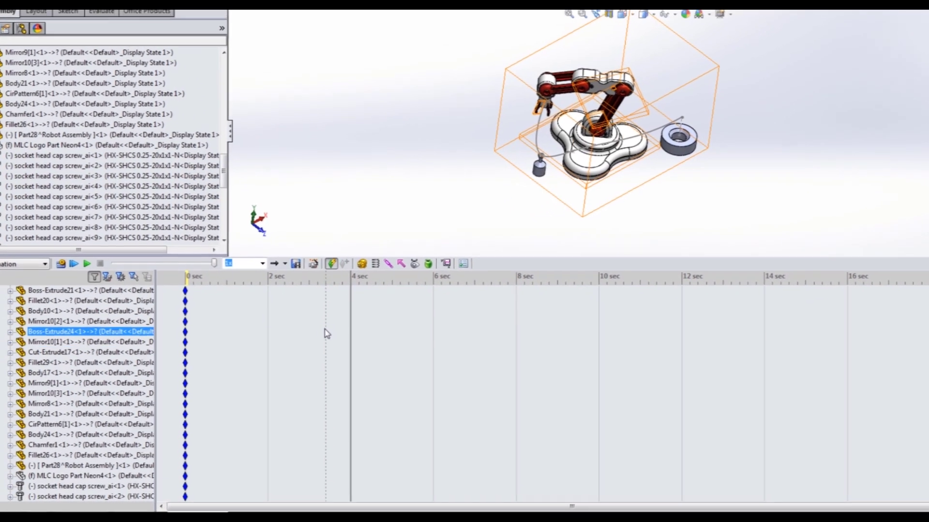
Unsuppress the Plug Conc and Plug Coinc mates at the 4-second mark of the new study.
{"action": "left_click", "coordinate": [271, 399]}
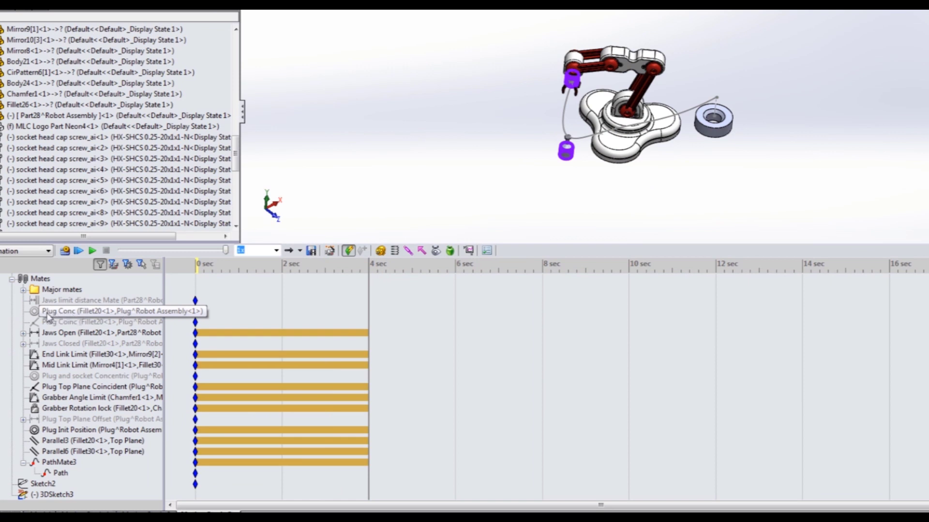
{"action": "right_click", "coordinate": [47, 314]}
{"action": "left_click", "coordinate": [74, 323]}
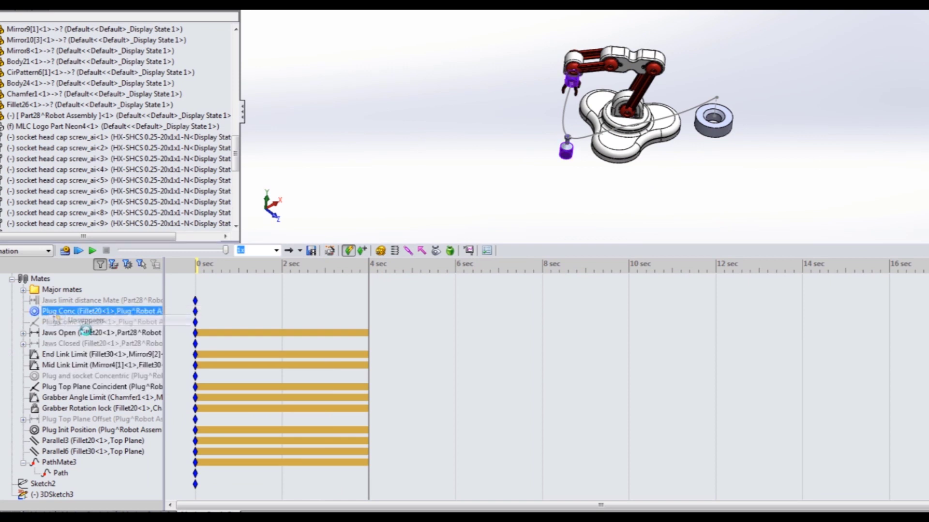
{"action": "right_click", "coordinate": [74, 322]}
{"action": "left_click", "coordinate": [68, 334]}
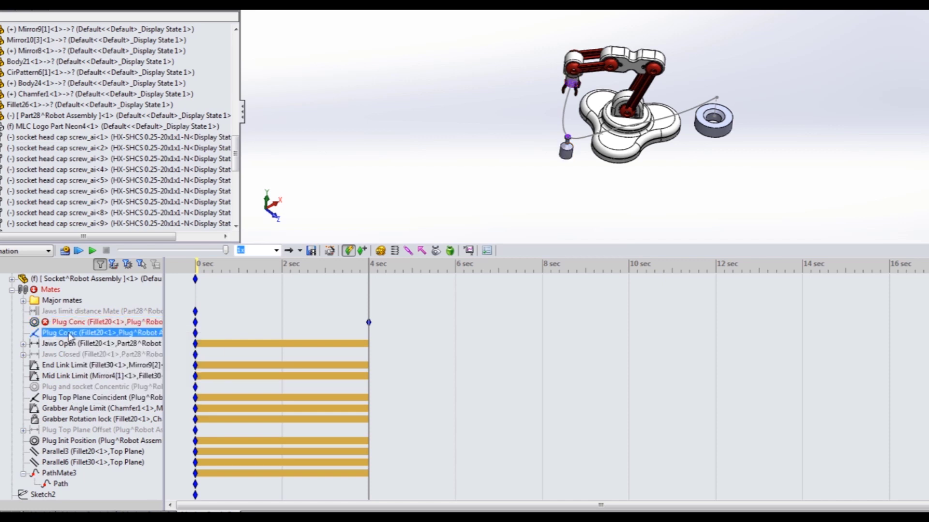
{"action": "right_click", "coordinate": [67, 336]}
{"action": "left_click", "coordinate": [95, 341]}
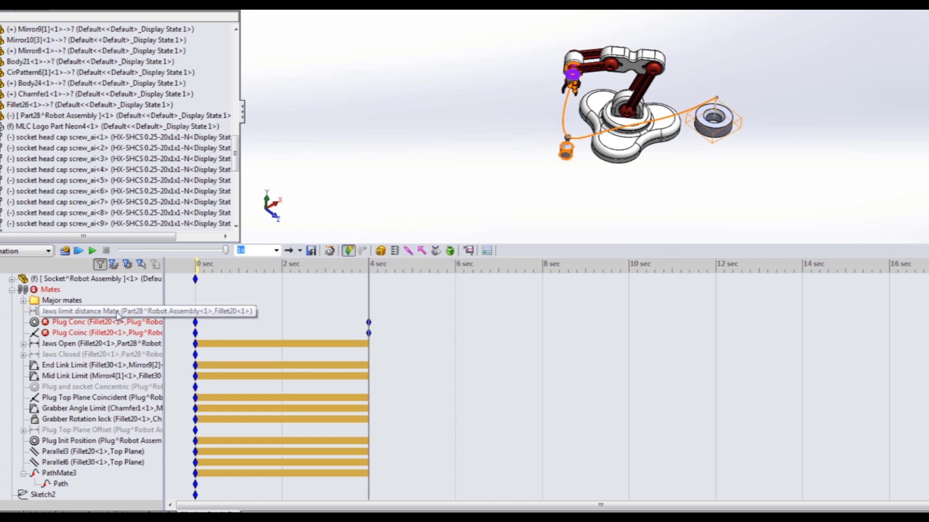
Suppress PathMate3 at 4 seconds and inspect how the gripper meets the plug.
{"action": "left_click", "coordinate": [58, 473]}
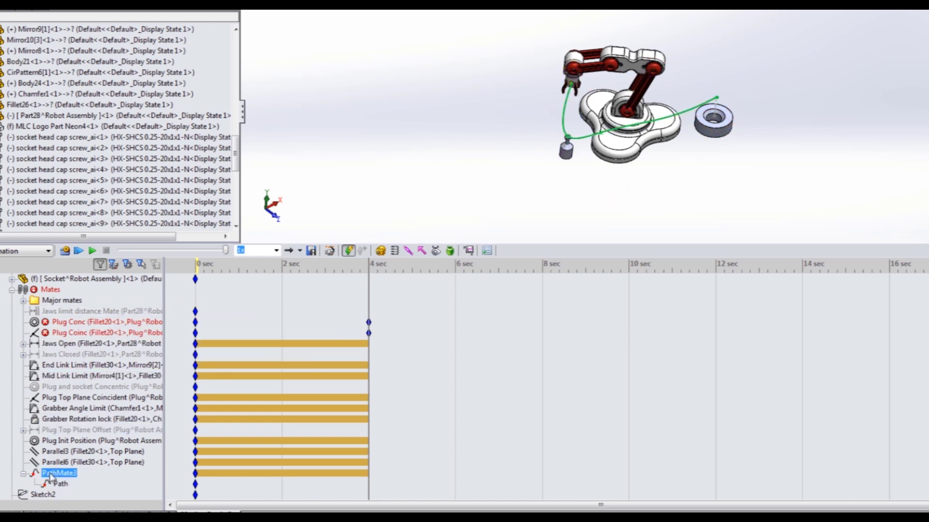
{"action": "right_click", "coordinate": [52, 473]}
{"action": "left_click", "coordinate": [84, 399]}
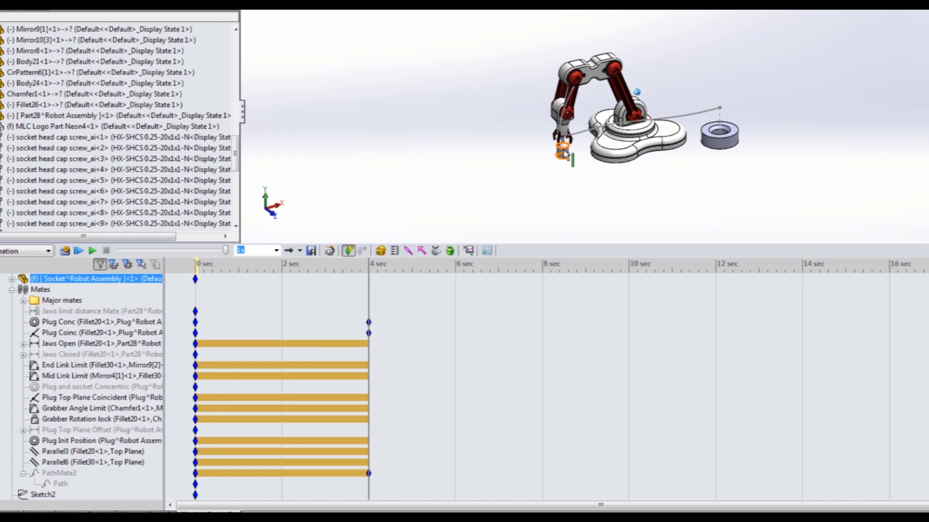
{"action": "scroll", "coordinate": [604, 133], "scroll_direction": "down", "scroll_amount": 5}
{"action": "scroll", "coordinate": [603, 129], "scroll_direction": "up", "scroll_amount": 3}
{"action": "scroll", "coordinate": [485, 278], "scroll_direction": "up", "scroll_amount": 3}
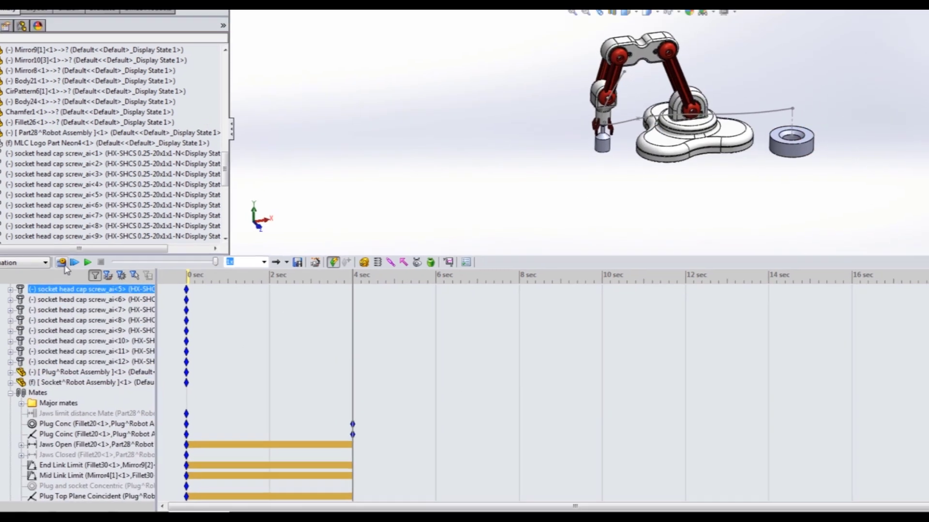
Calculate the new motion study, return it to 0 seconds and inspect the plug's starting position.
{"action": "left_click", "coordinate": [63, 263]}
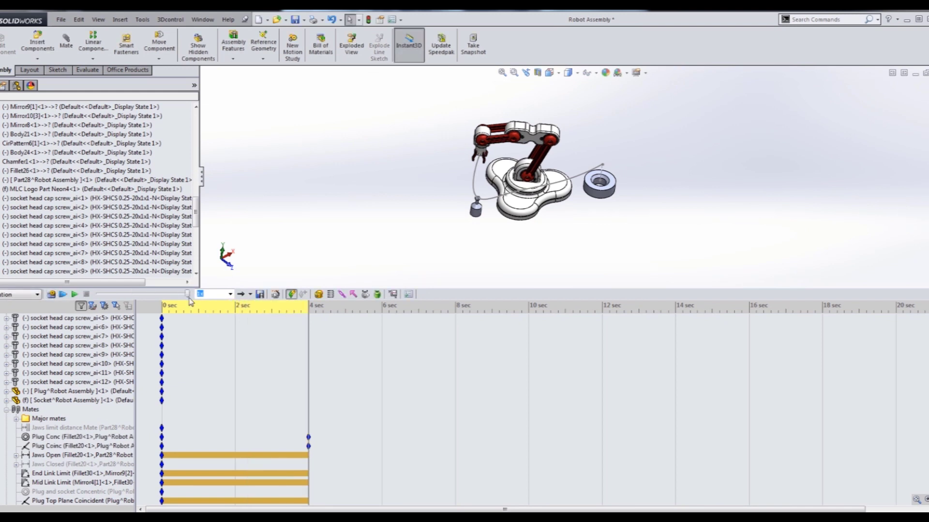
{"action": "left_click_drag", "start_coordinate": [309, 310], "coordinate": [162, 310]}
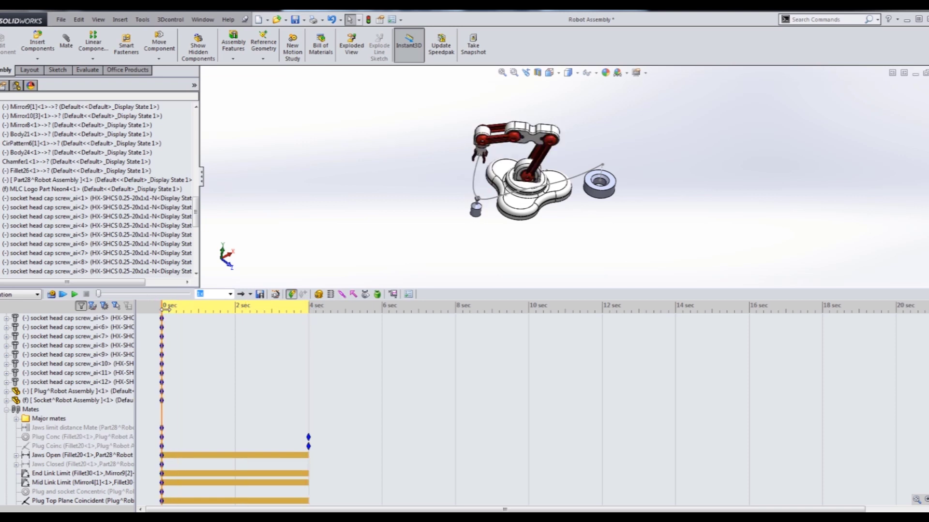
{"action": "scroll", "coordinate": [469, 204], "scroll_direction": "down", "scroll_amount": 6}
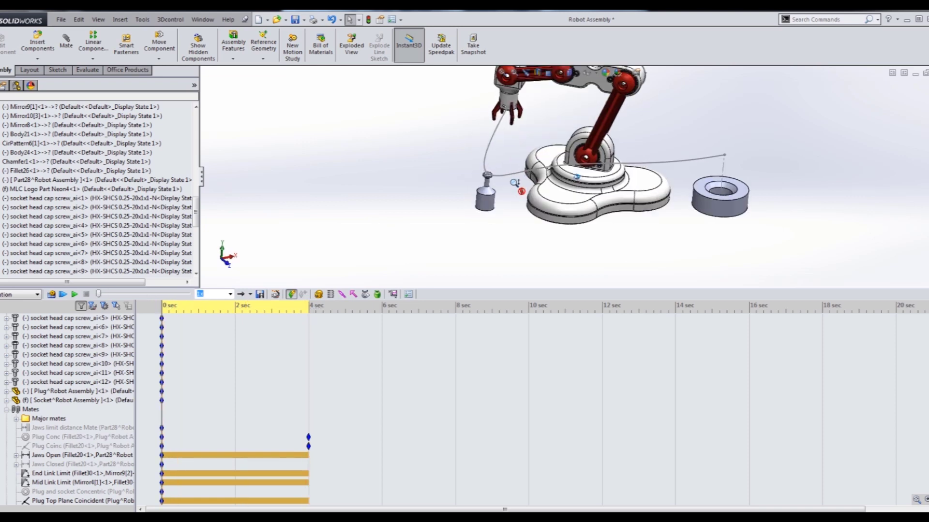
{"action": "scroll", "coordinate": [556, 193], "scroll_direction": "up", "scroll_amount": 5}
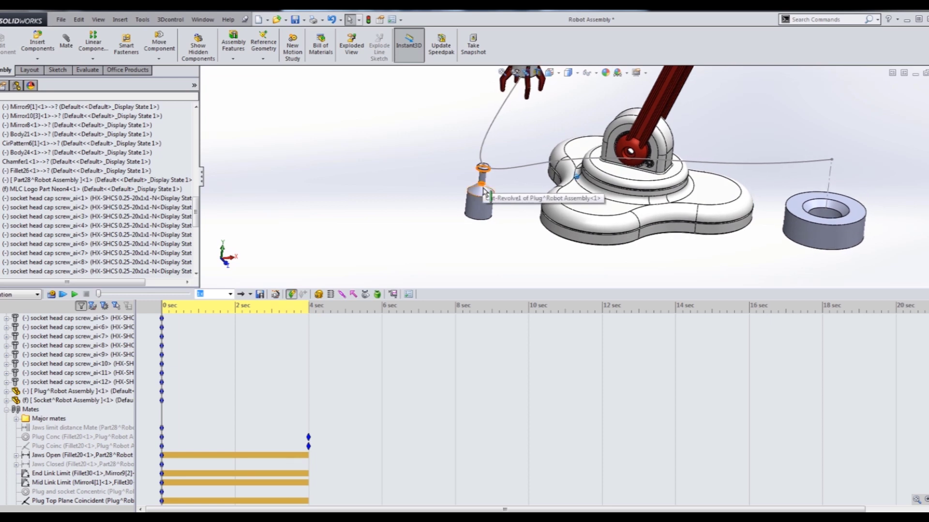
{"action": "scroll", "coordinate": [524, 216], "scroll_direction": "up", "scroll_amount": 4}
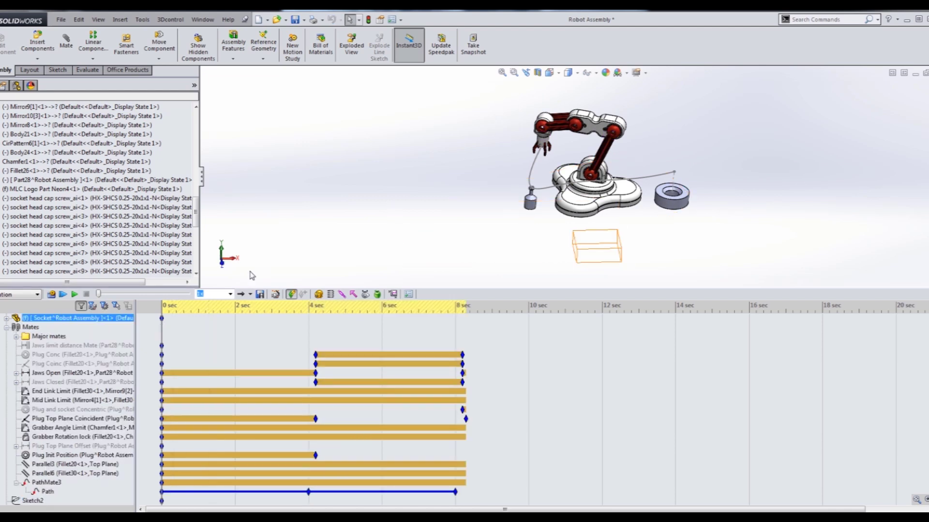
Move the pick-and-place animation to about 9 seconds and check the options available for PathMate3.
{"action": "left_click_drag", "start_coordinate": [162, 307], "coordinate": [497, 298]}
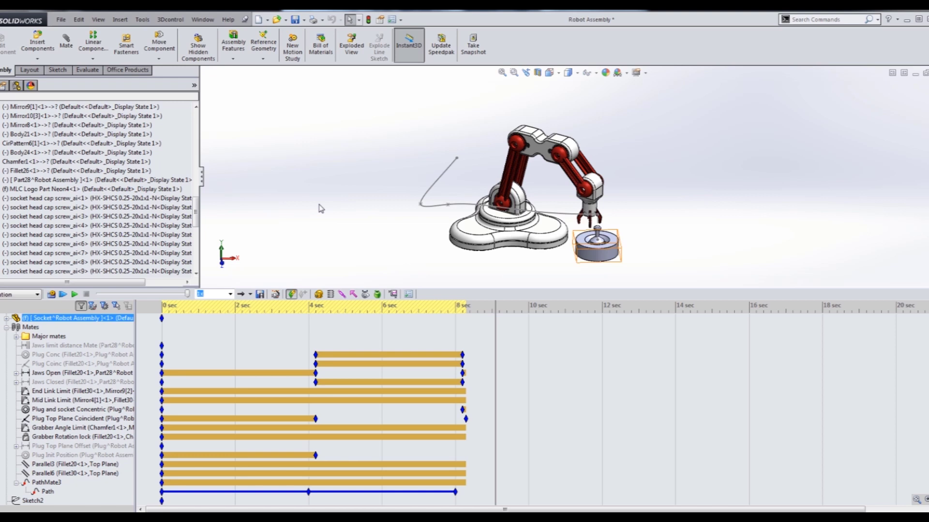
{"action": "left_click", "coordinate": [319, 208]}
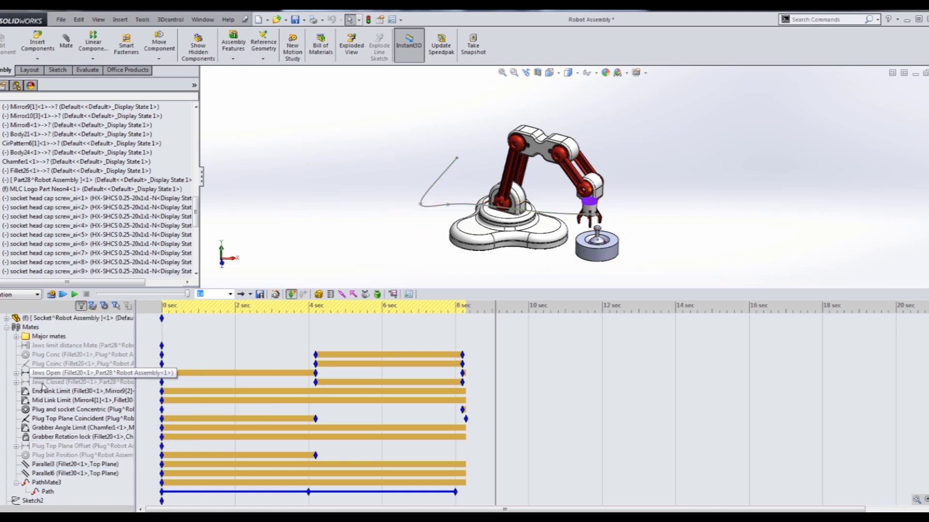
{"action": "left_click", "coordinate": [44, 482]}
{"action": "right_click", "coordinate": [43, 482]}
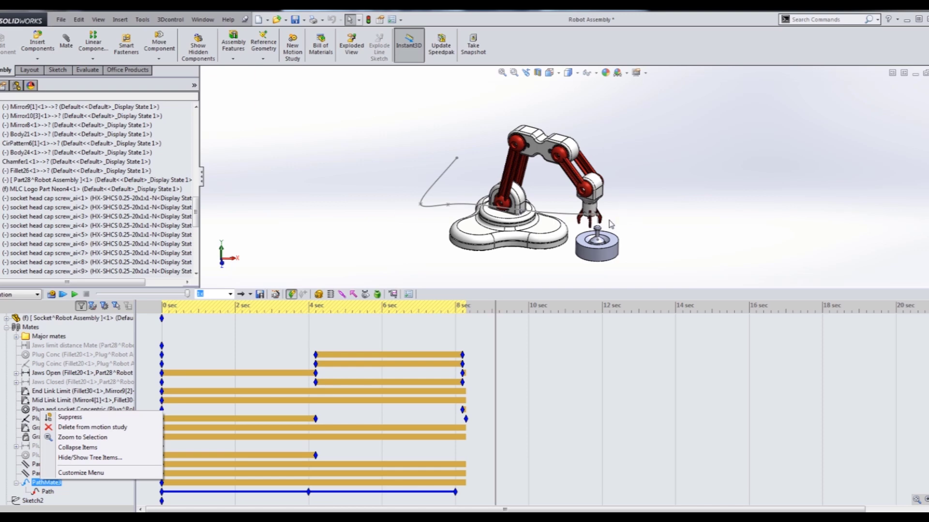
{"action": "left_click", "coordinate": [653, 214]}
Examine the open gripper above the socketed plug and its position relative to the end of the path.
{"action": "scroll", "coordinate": [607, 234], "scroll_direction": "down", "scroll_amount": 4}
{"action": "scroll", "coordinate": [587, 221], "scroll_direction": "down", "scroll_amount": 3}
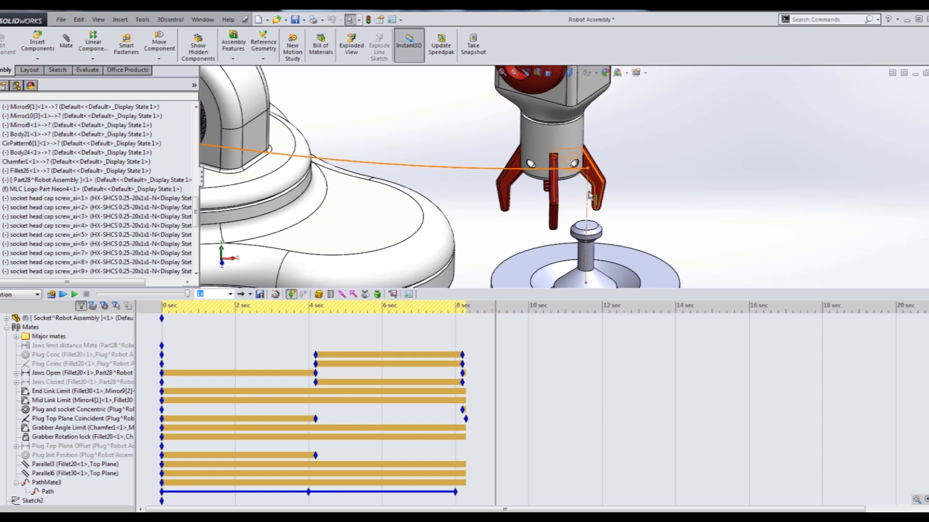
{"action": "scroll", "coordinate": [594, 193], "scroll_direction": "up", "scroll_amount": 5}
{"action": "scroll", "coordinate": [596, 189], "scroll_direction": "up", "scroll_amount": 3}
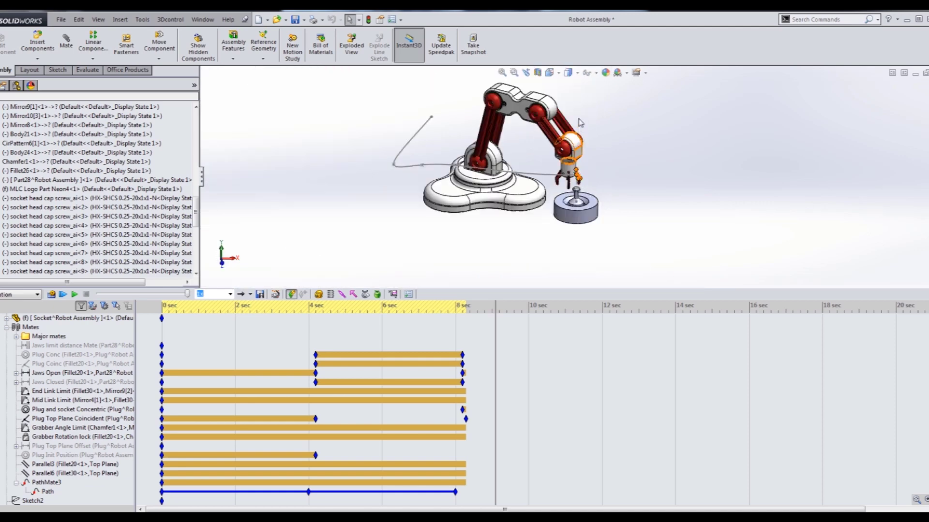
{"action": "scroll", "coordinate": [636, 222], "scroll_direction": "up", "scroll_amount": 3}
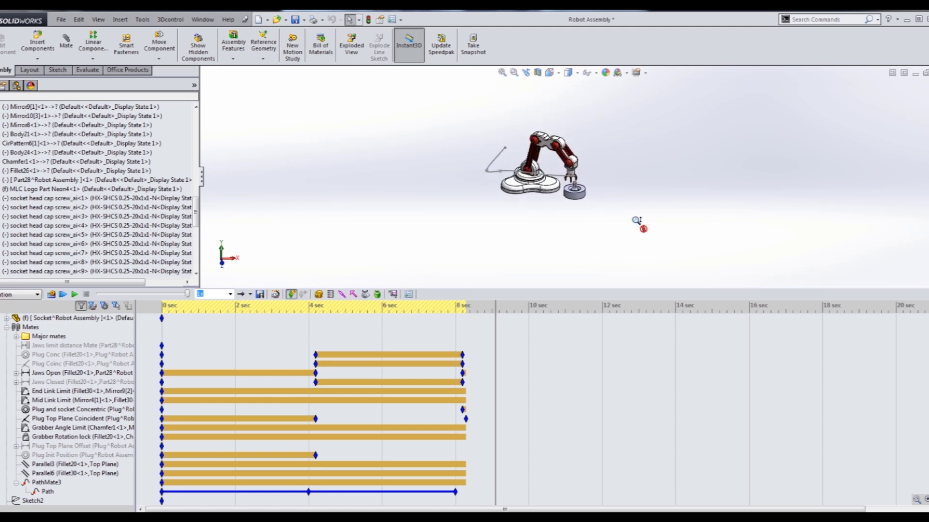
{"action": "scroll", "coordinate": [573, 183], "scroll_direction": "down", "scroll_amount": 2}
{"action": "scroll", "coordinate": [527, 153], "scroll_direction": "down", "scroll_amount": 1}
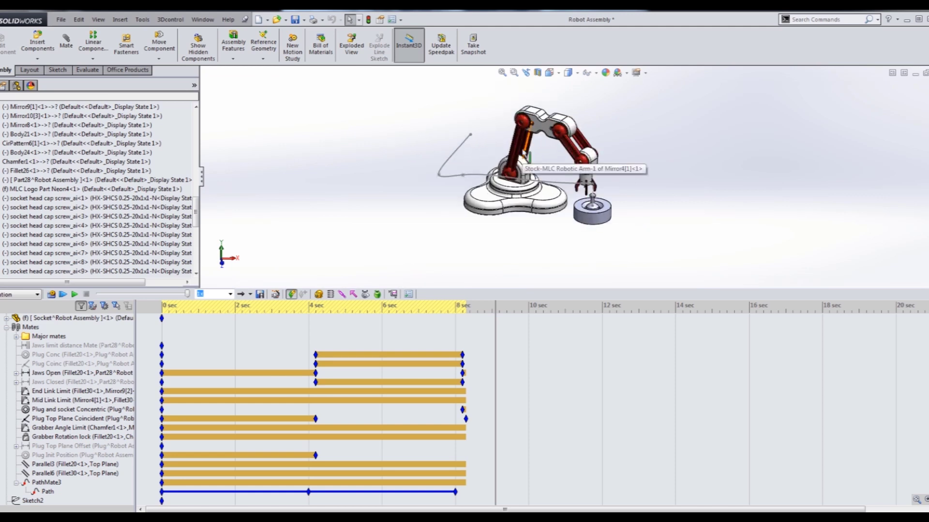